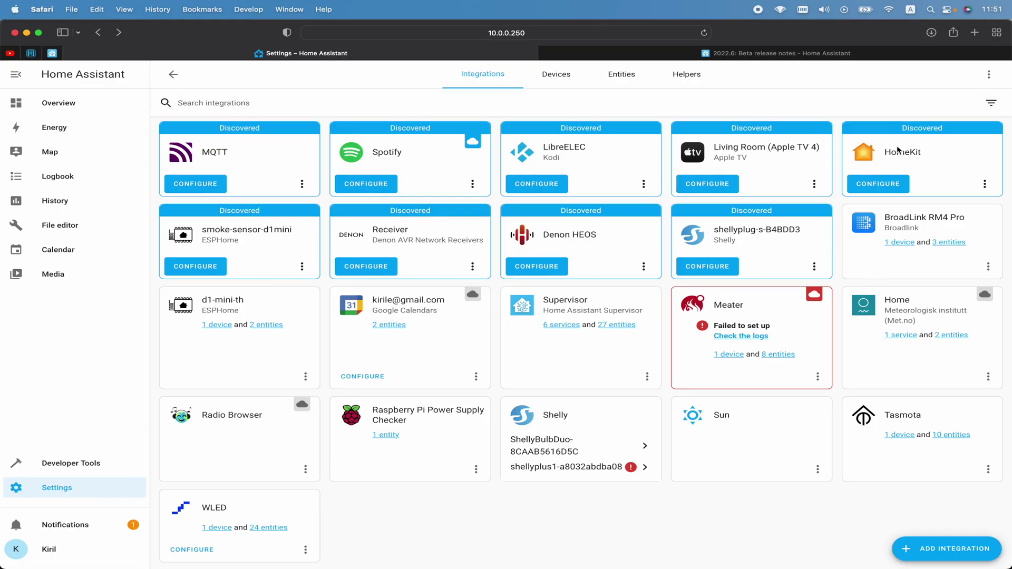
Create a Spotify application credential named 's', filling in its OAuth client ID and client secret.
click(990, 76)
click(954, 100)
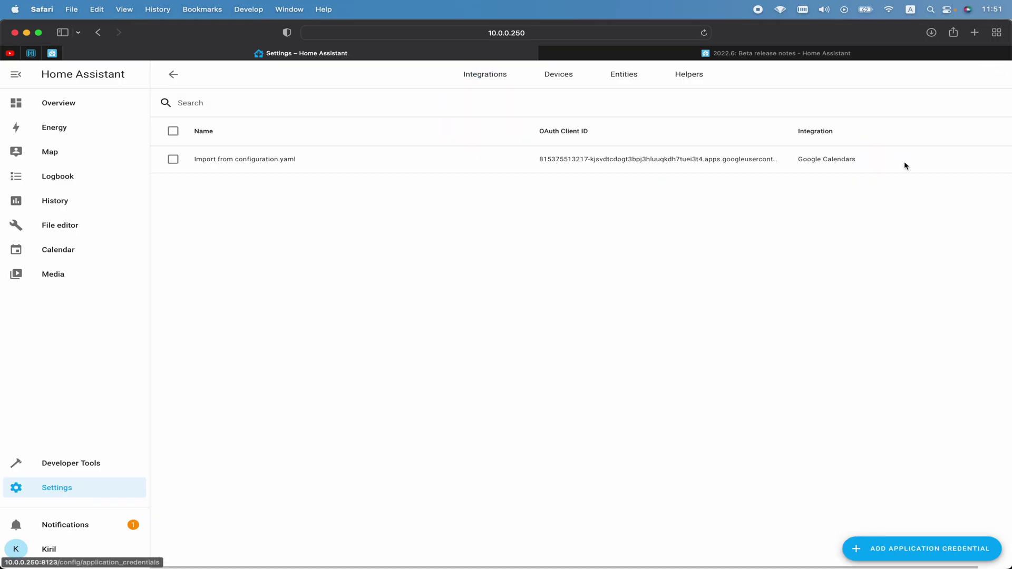
click(902, 546)
click(481, 249)
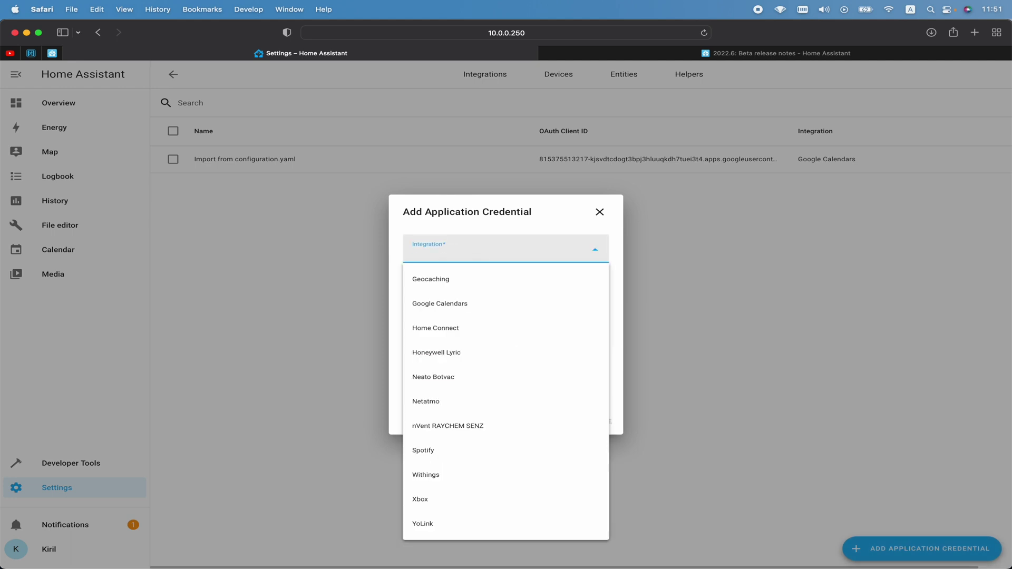
text(spot)
click(452, 279)
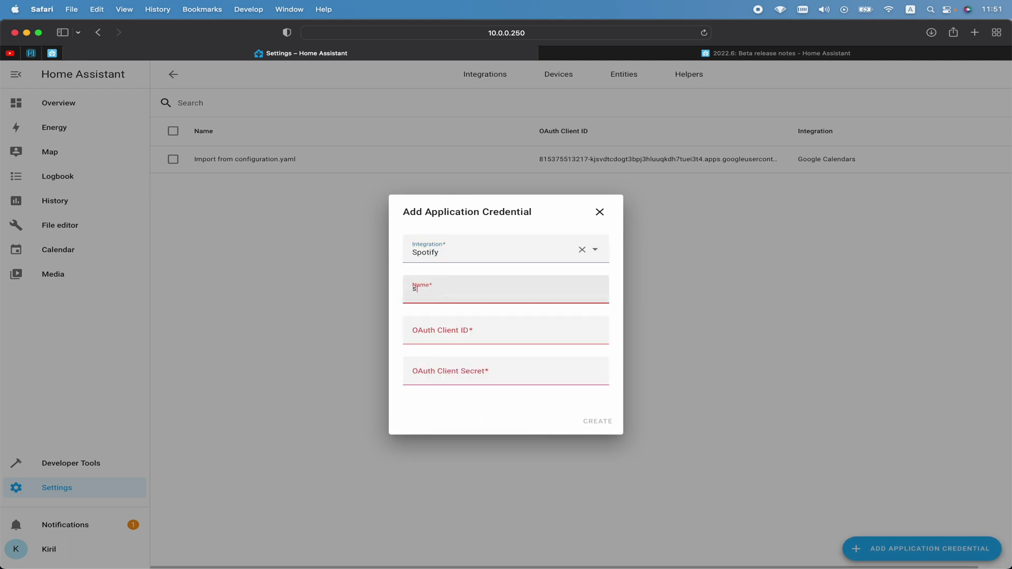
click(446, 327)
click(442, 371)
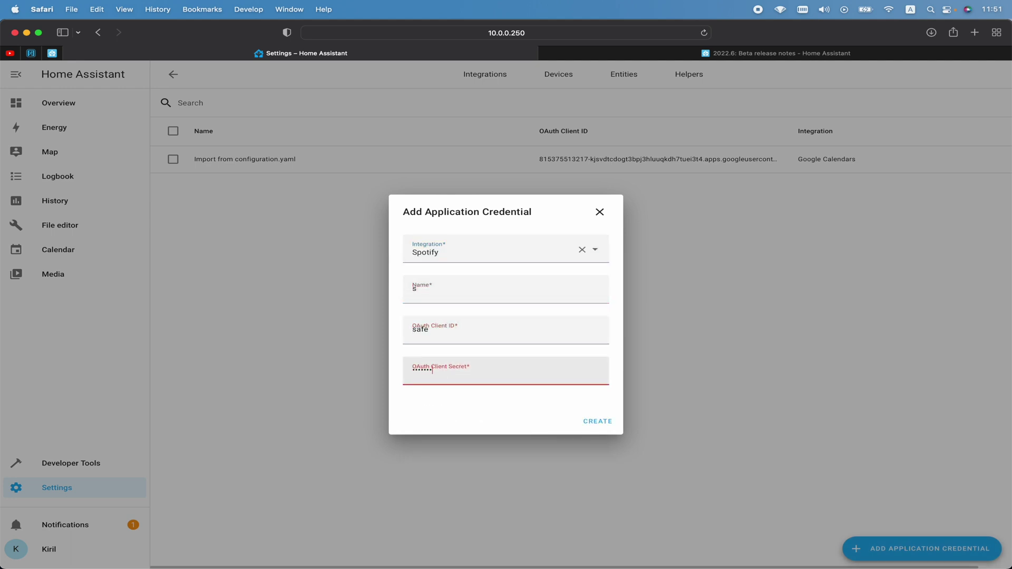
click(590, 422)
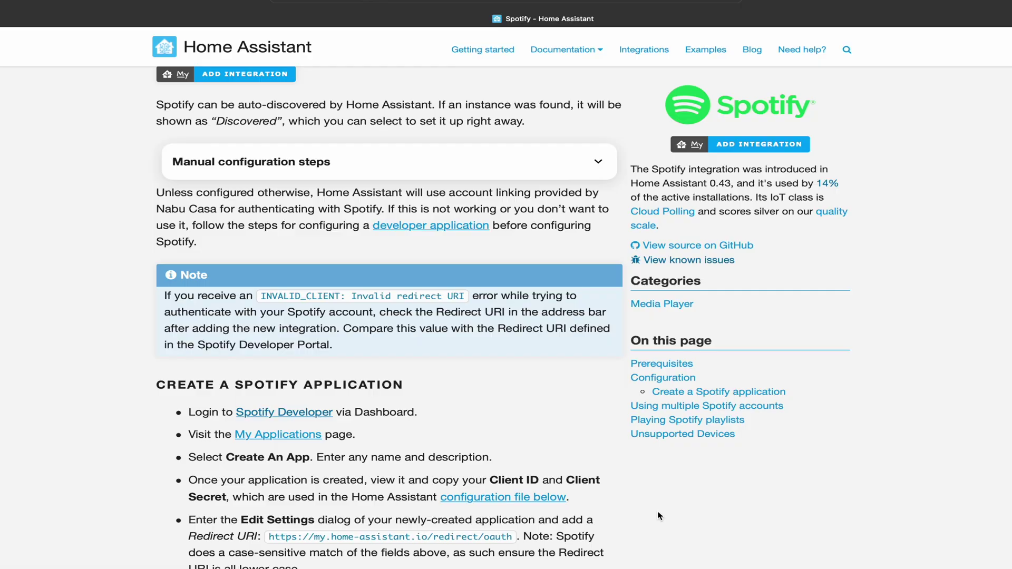
Scroll down through the Spotify integration documentation.
scroll(660, 514, down, 5)
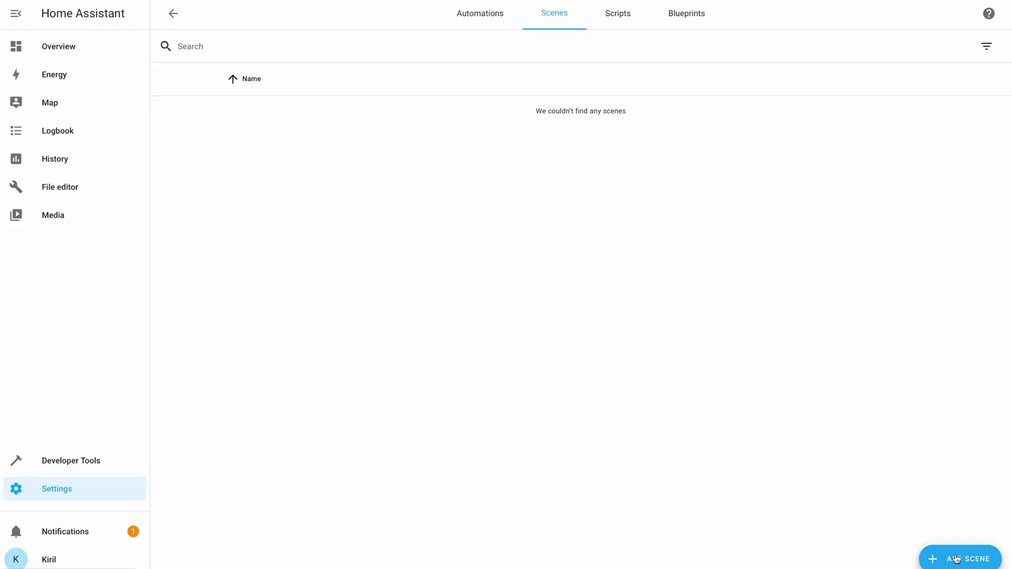
Create a new scene with the BroadLink RM4 Pro Remote and all lights entities.
click(956, 559)
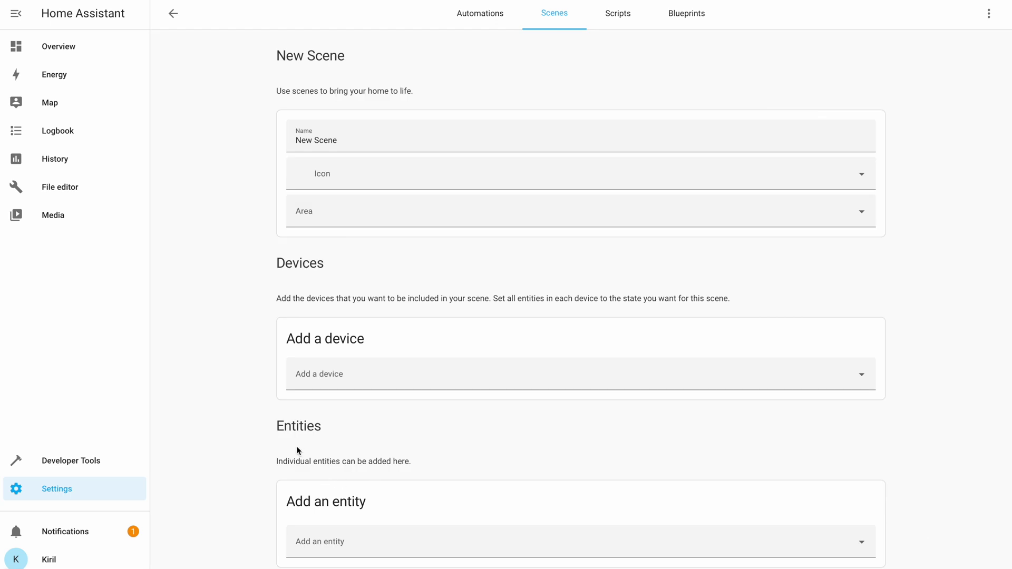
click(336, 543)
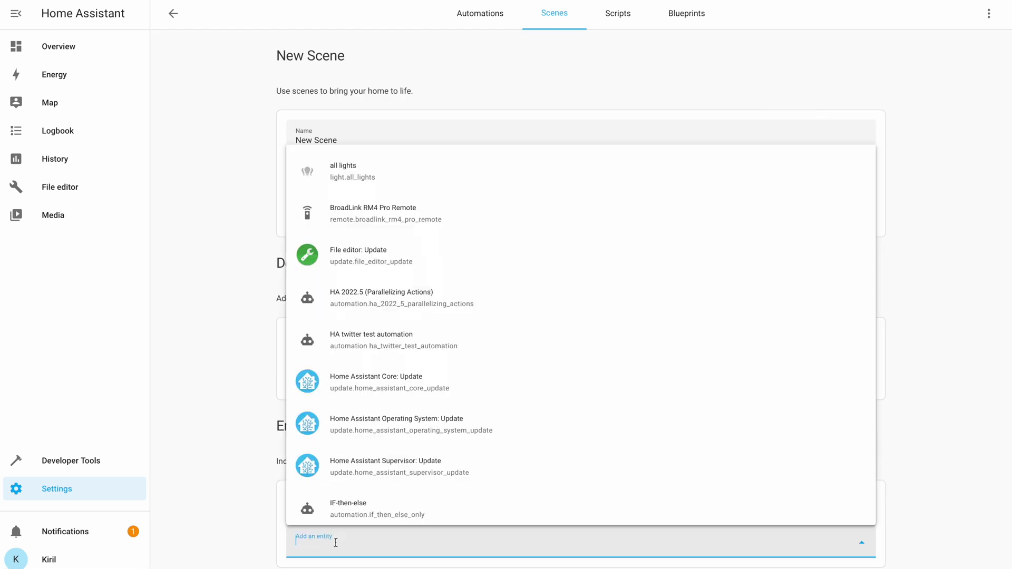
click(380, 216)
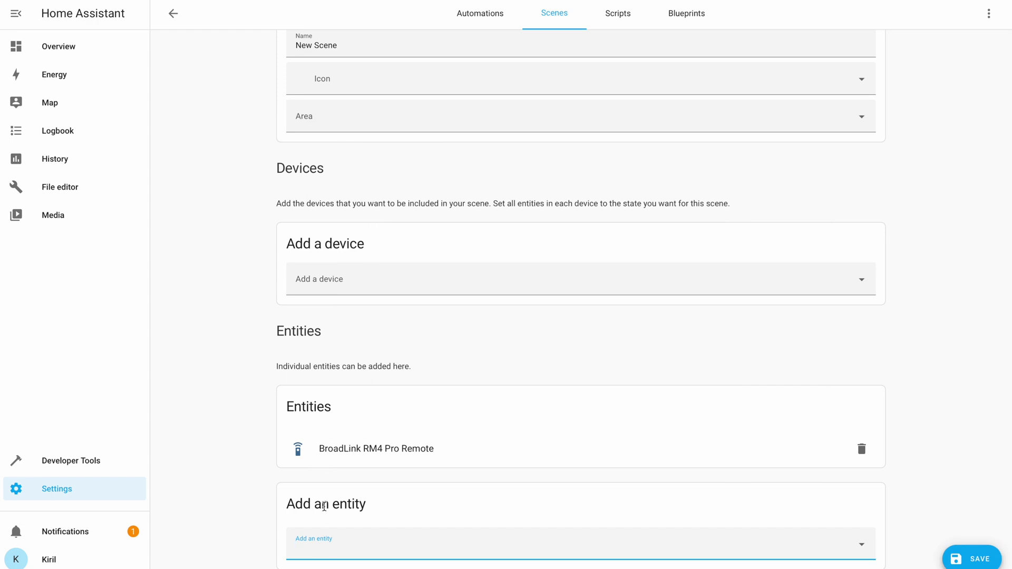
click(320, 542)
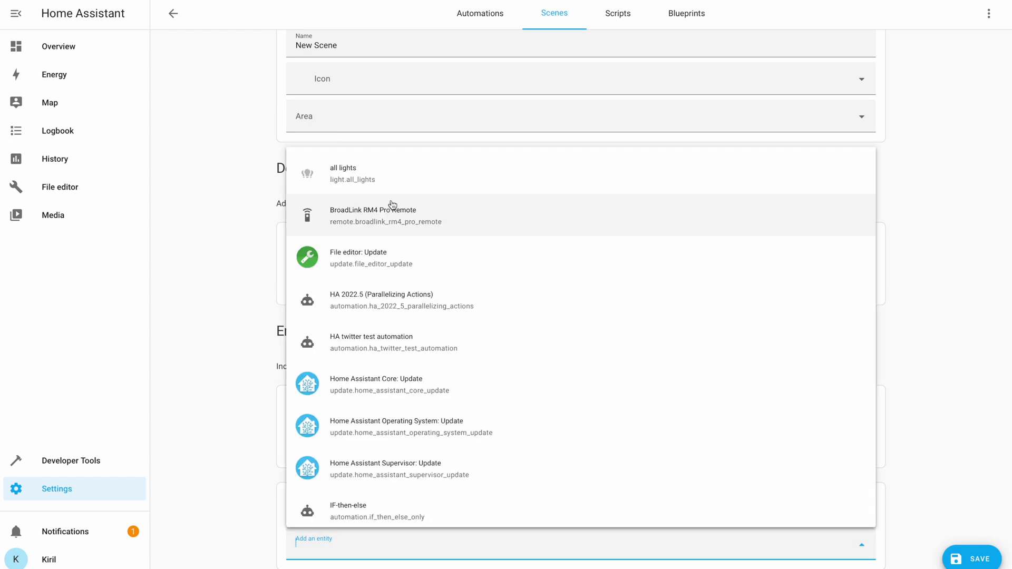
click(384, 173)
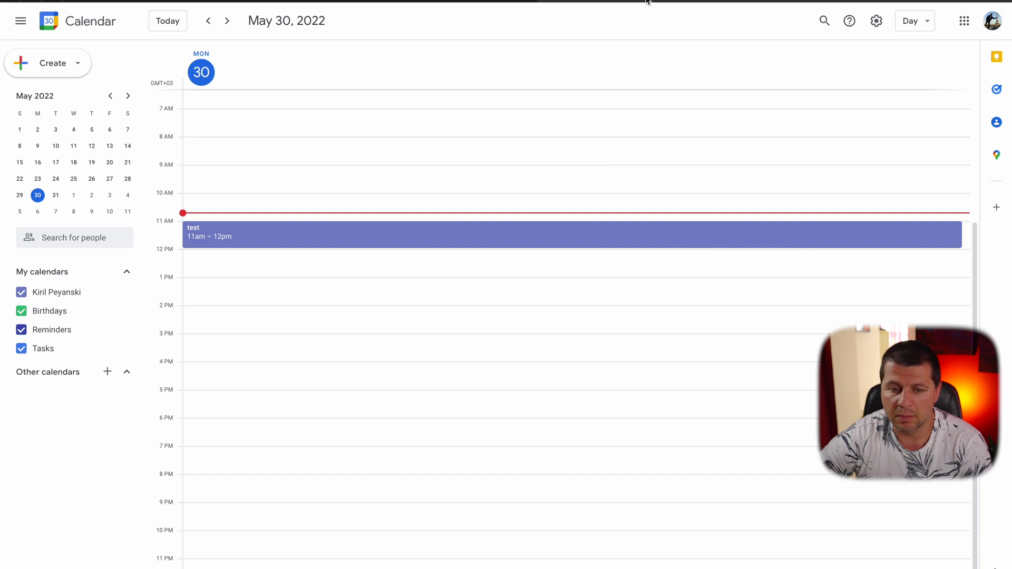
Return to Home Assistant and go to the Automations list using the 'caut' palette search.
key(ctrl+Tab)
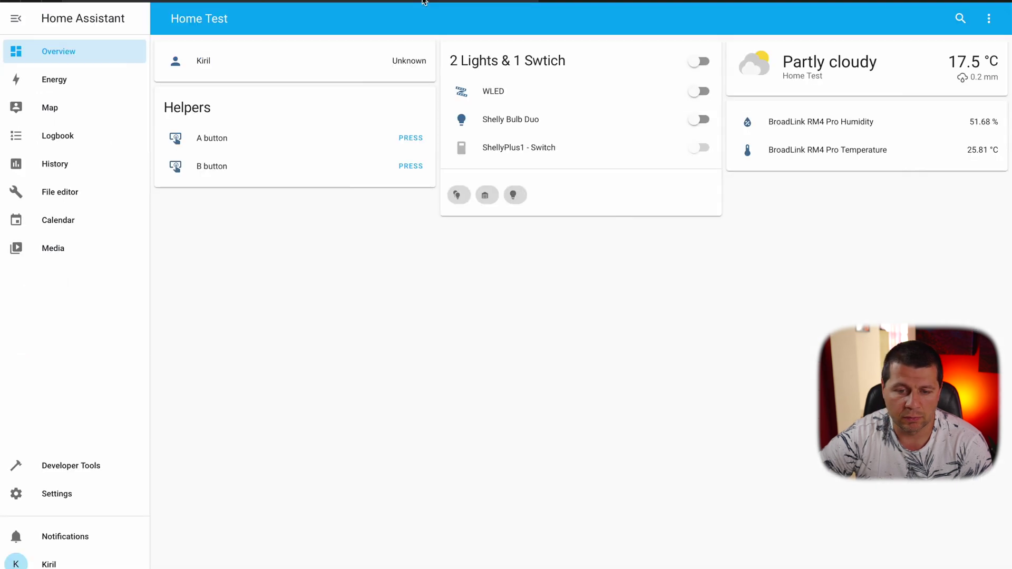
text(c)
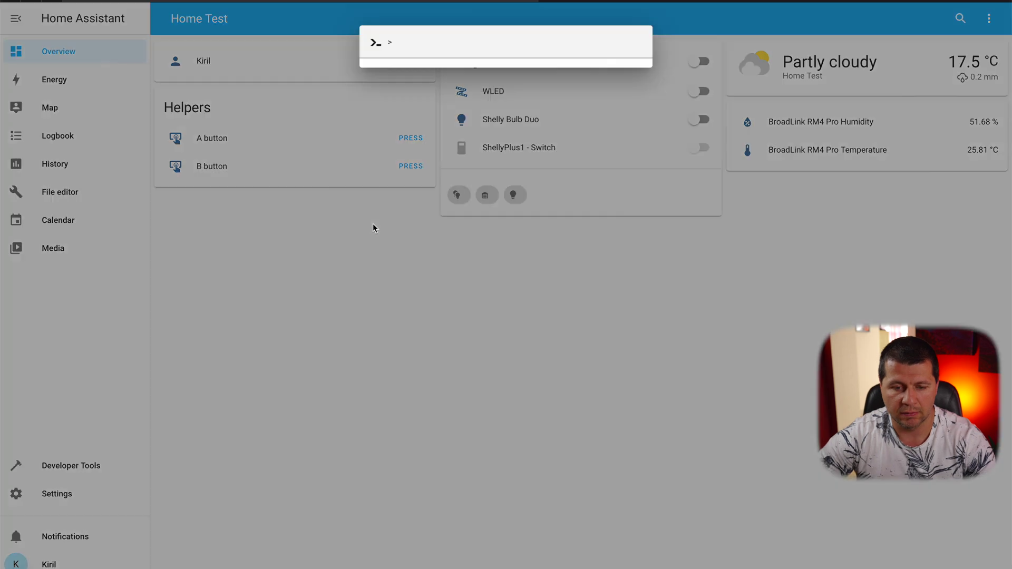
text(a)
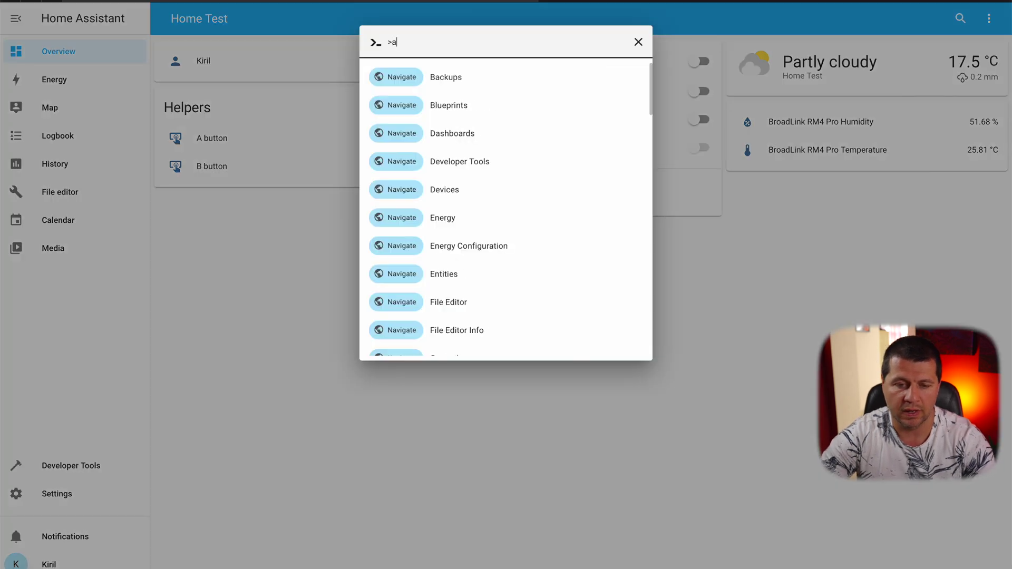
text(ut)
click(434, 106)
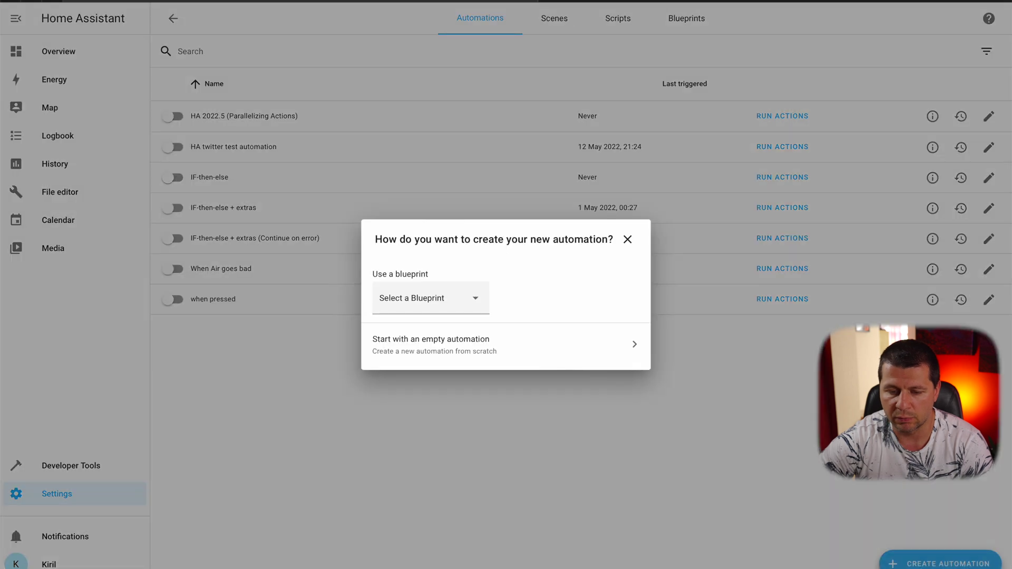
Start an empty automation and name it 'alert before google cal event'.
click(442, 357)
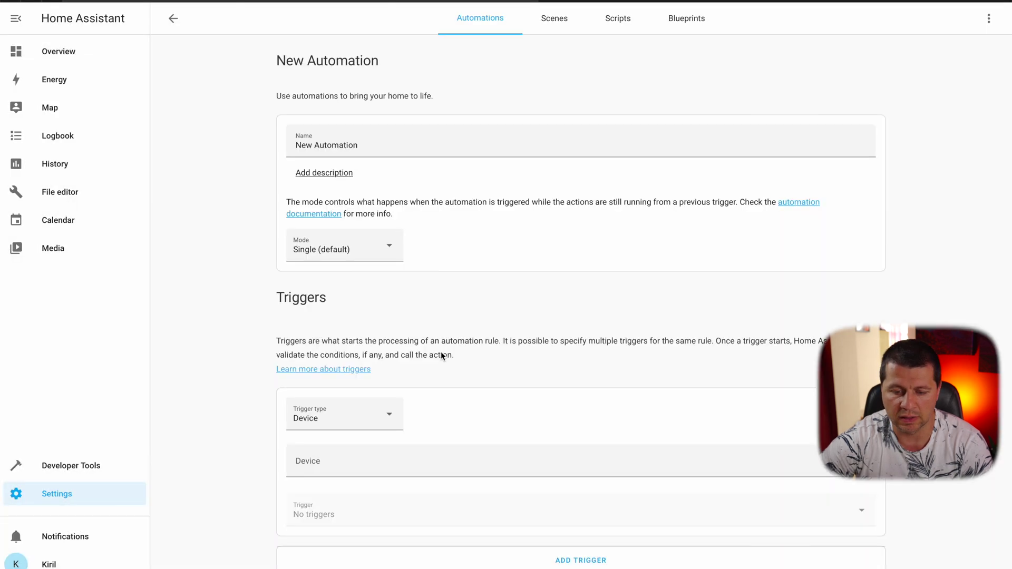
triple_click(362, 139)
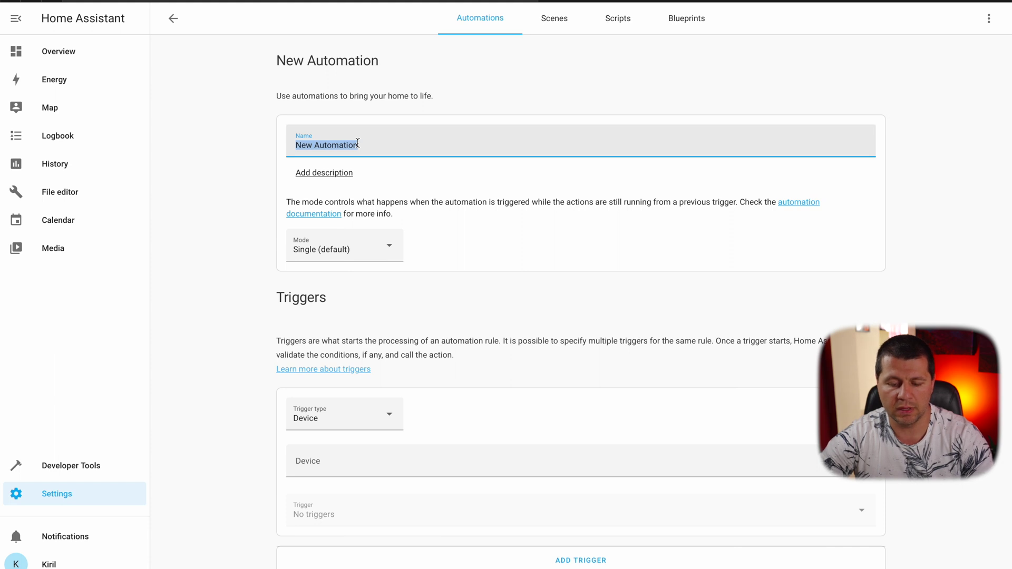
text(alert)
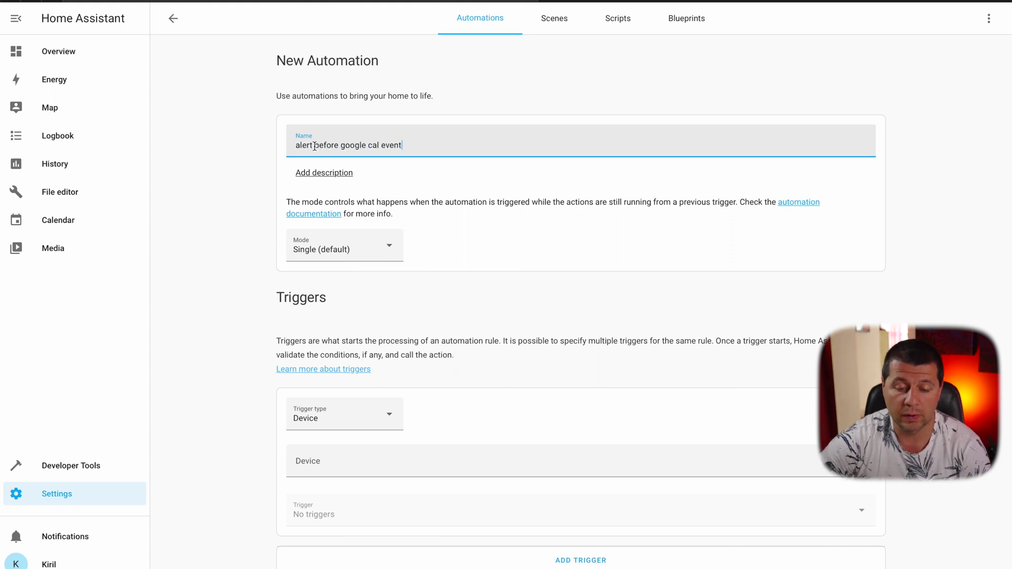
text( before google cal event)
Set the automation's trigger type to Calendar.
scroll(361, 409, down, 2)
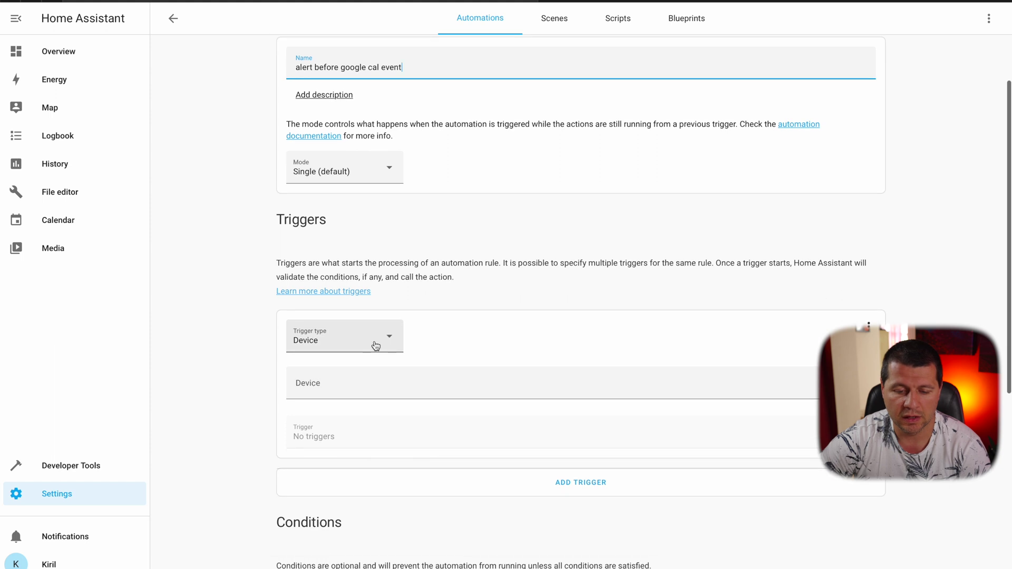
click(376, 346)
click(334, 41)
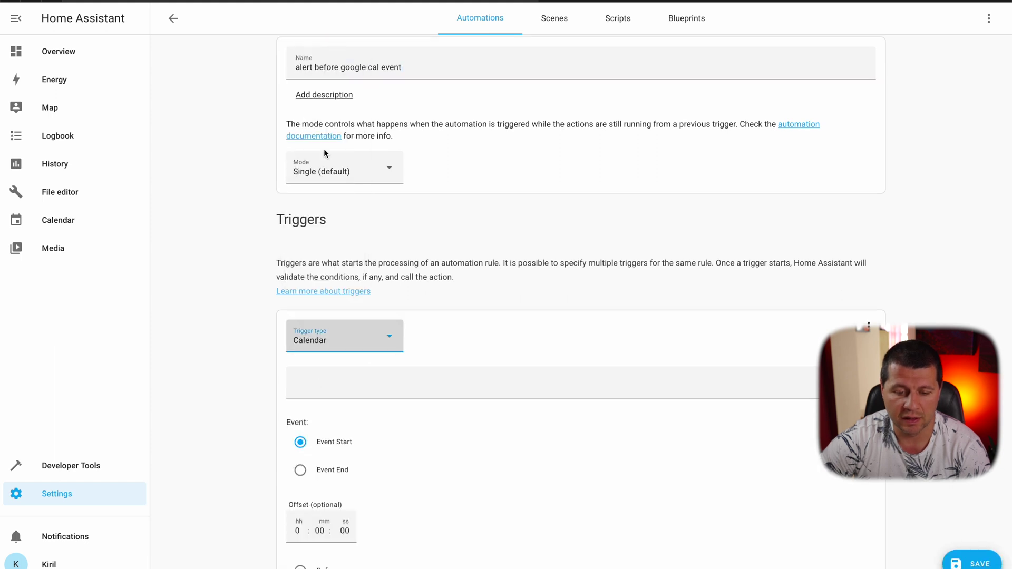
scroll(357, 355, down, 3)
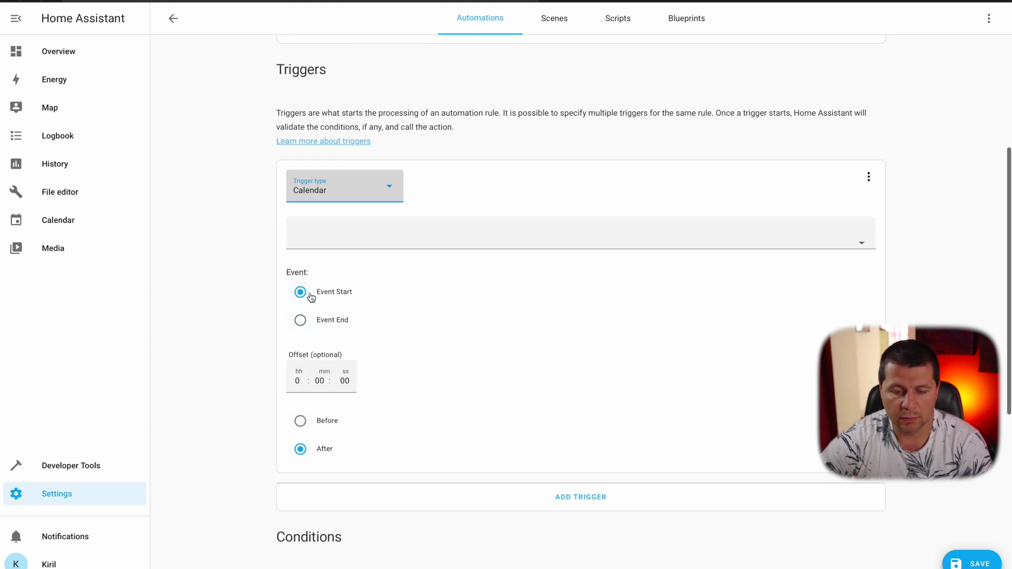
Point the trigger at the Google calendar, firing 15 minutes before event start.
click(373, 241)
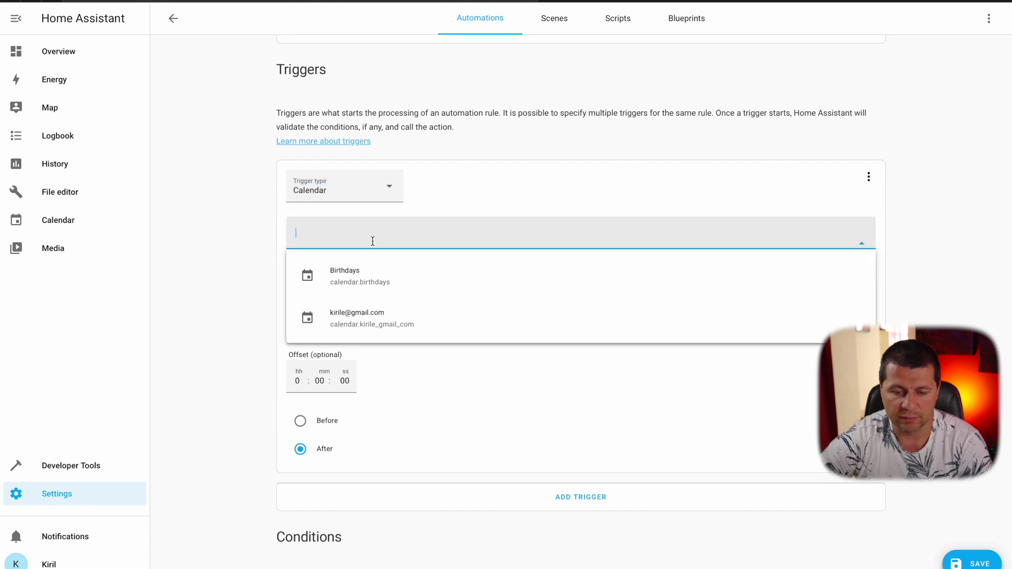
click(370, 323)
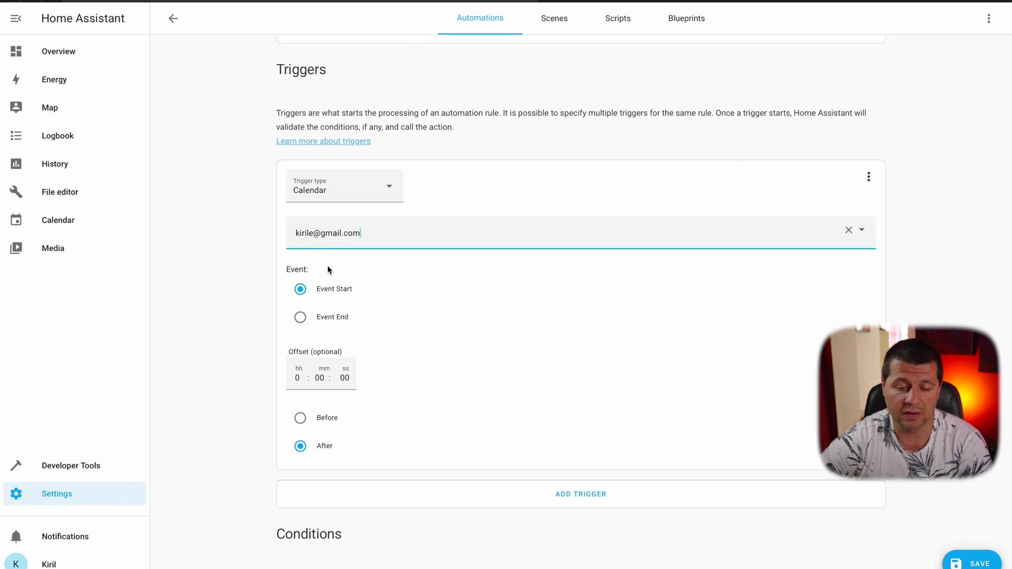
click(321, 380)
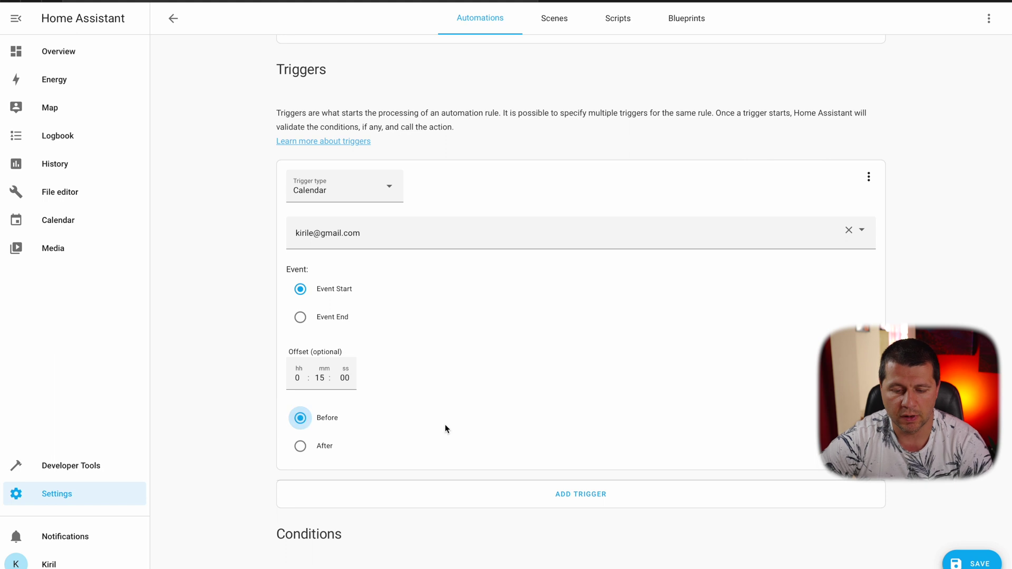
scroll(446, 429, down, 7)
Make the action call the Persistent Notification: Create service.
click(310, 428)
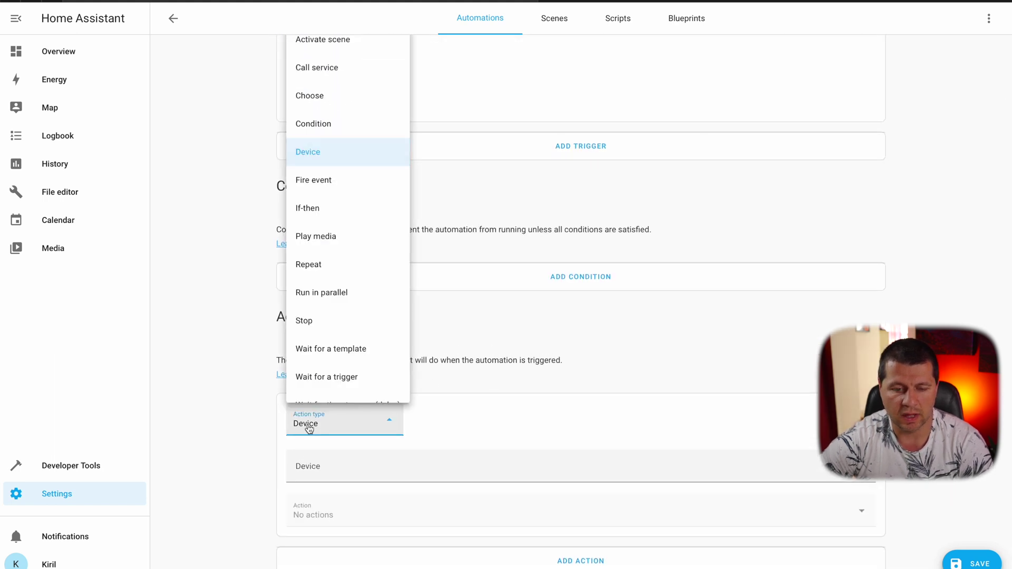
click(322, 68)
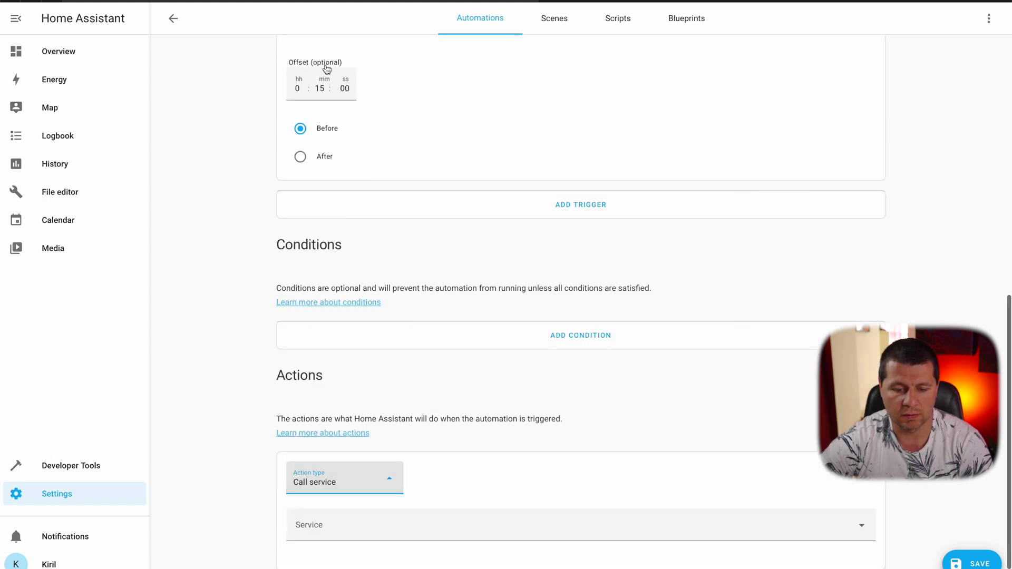
click(335, 529)
text(persi)
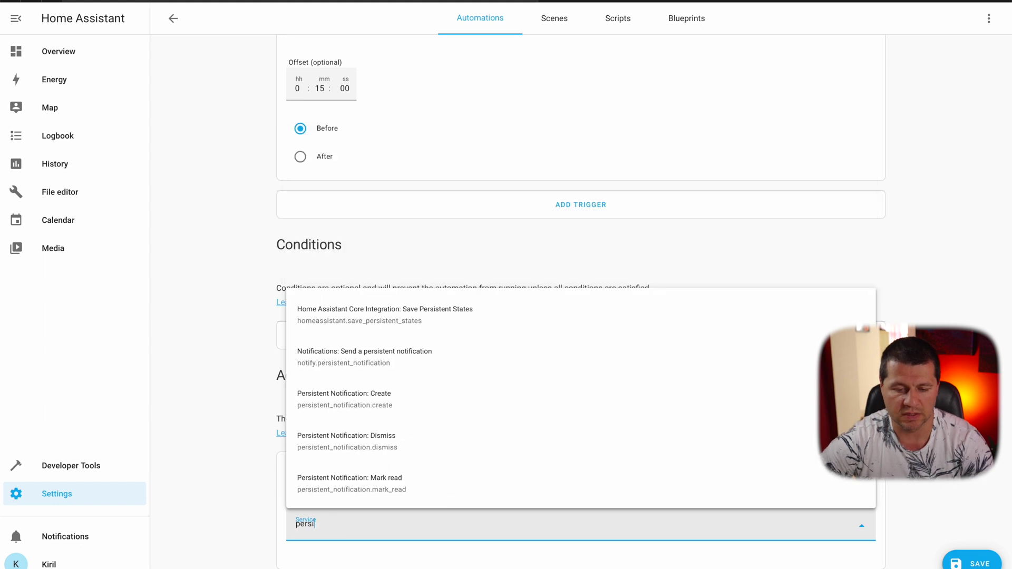
click(364, 405)
scroll(374, 417, down, 4)
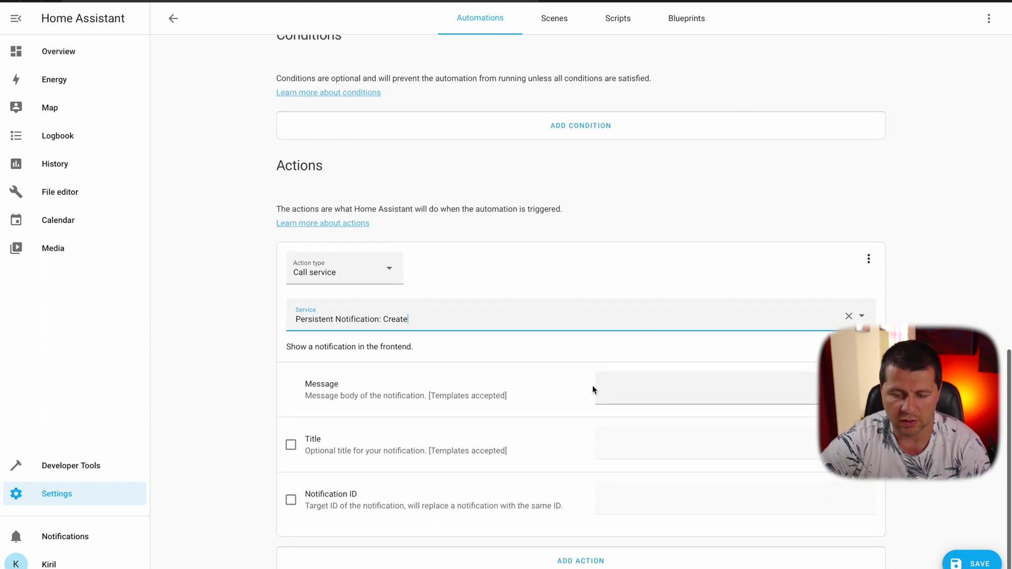
Set the notification message to 'A google calendar event will start in 15 minutes'.
click(607, 390)
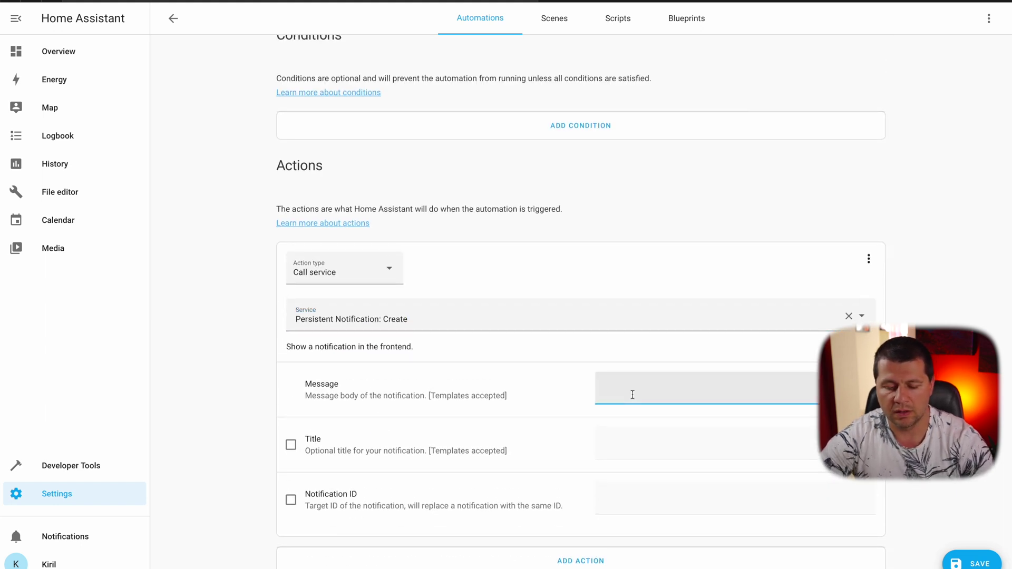
text(A google calendar even)
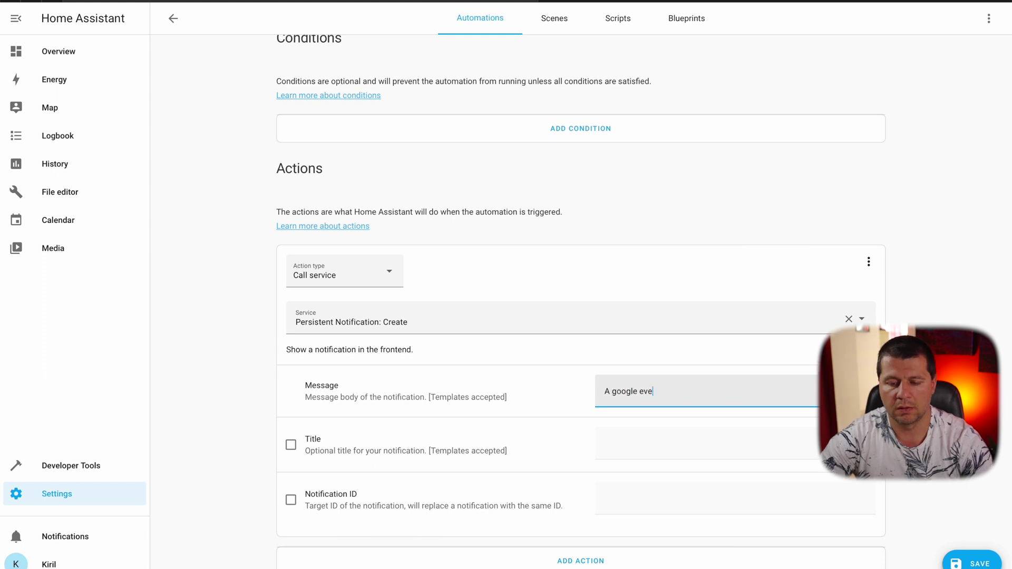
text(t will start in 15 minutes)
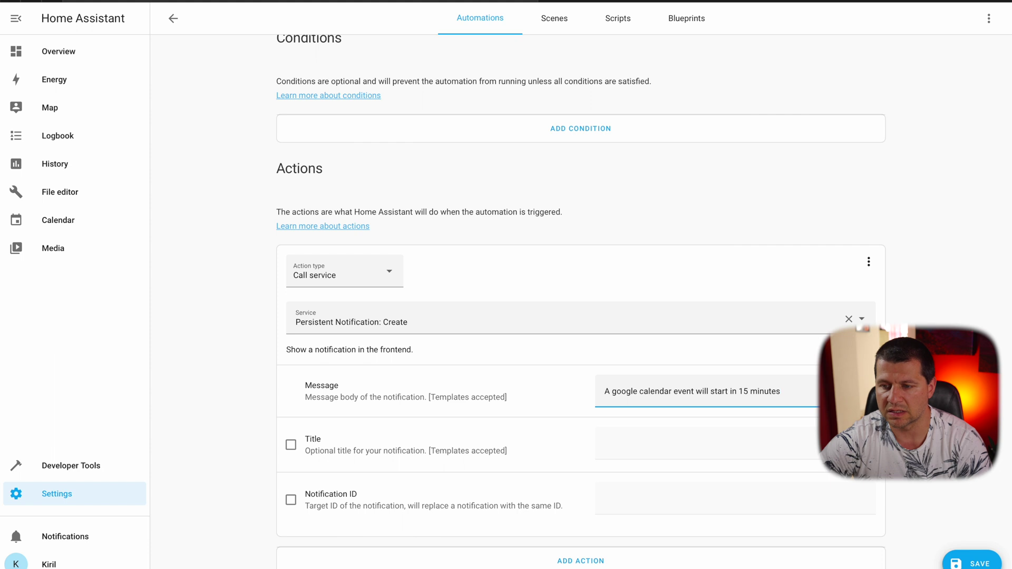
Save the automation and check the new 15-minute alert in Notifications.
click(953, 560)
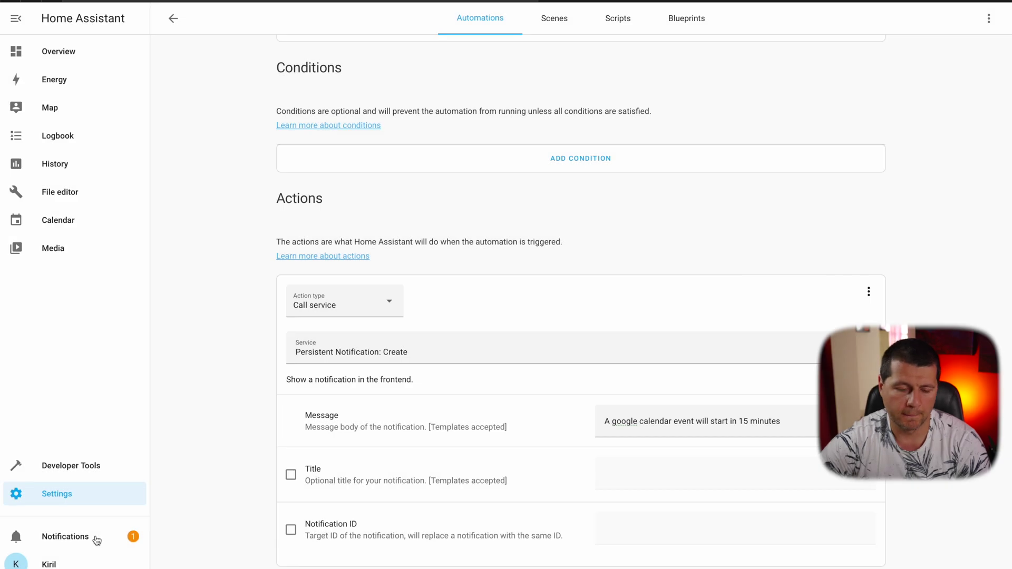
click(97, 541)
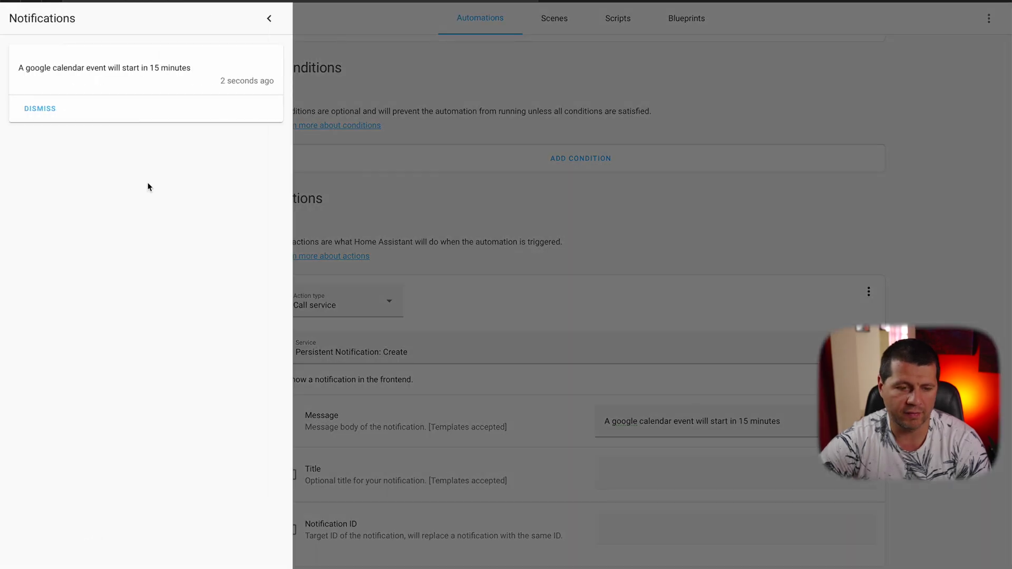